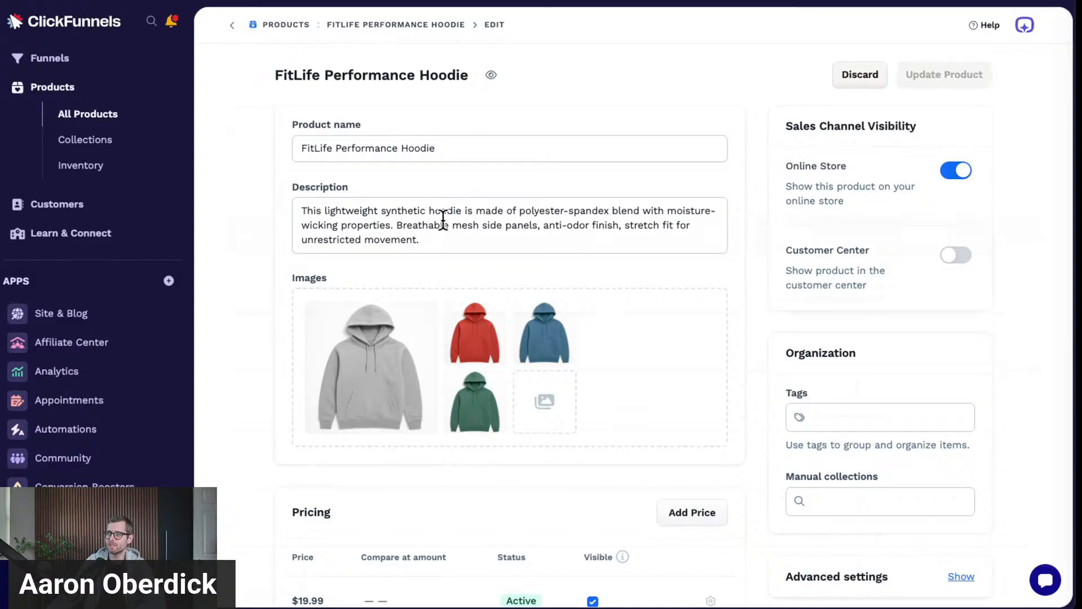
# - Start an additional one-time price for the FitLife Performance Hoodie with an amount of 14.99 USD
pyautogui.scroll(-4, 437, 180)
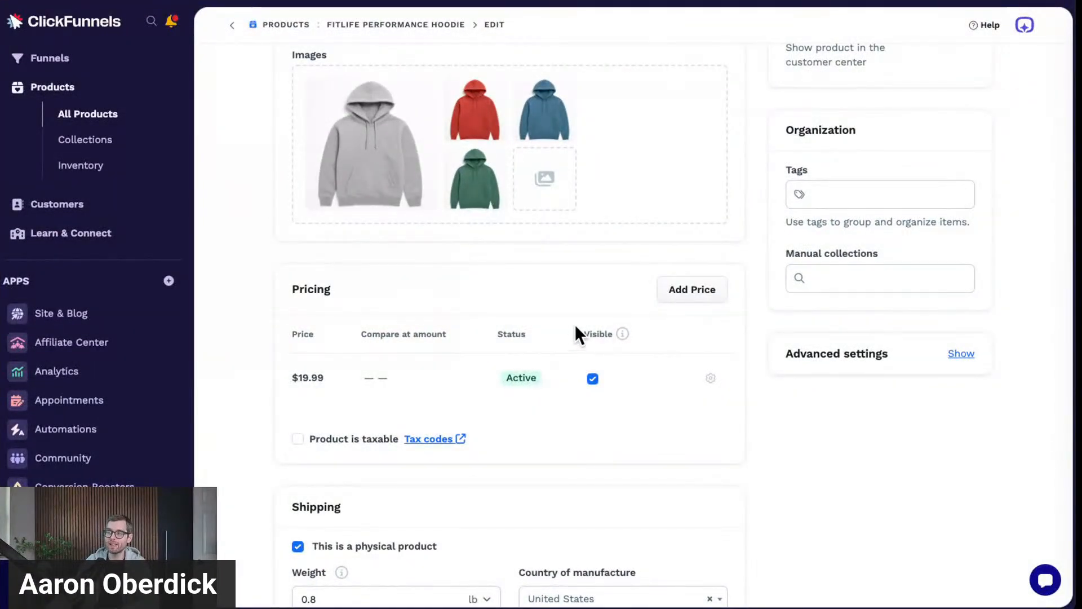
pyautogui.click(687, 298)
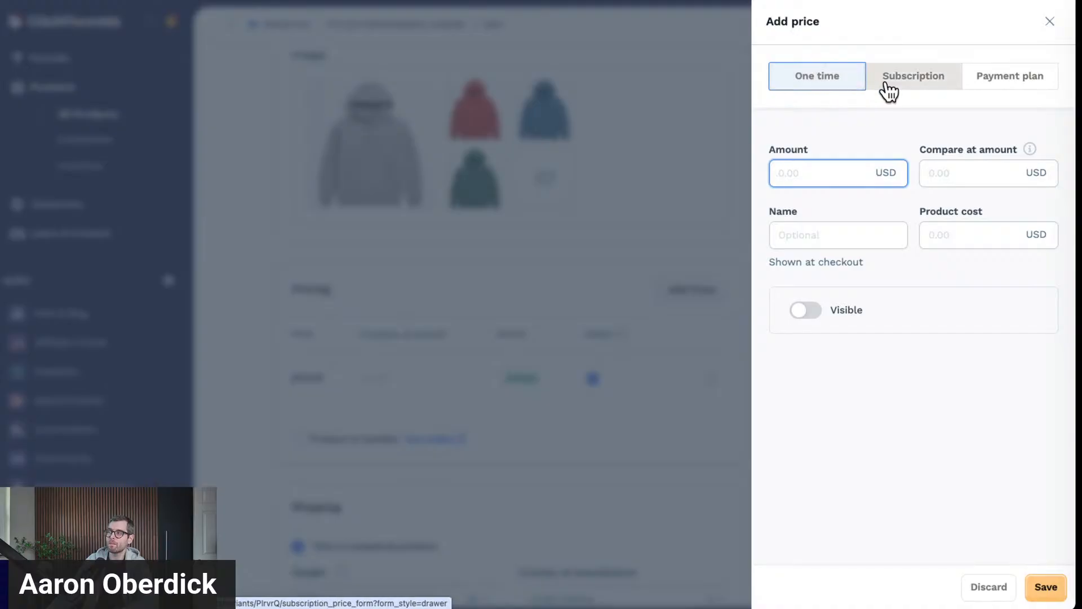
pyautogui.click(913, 90)
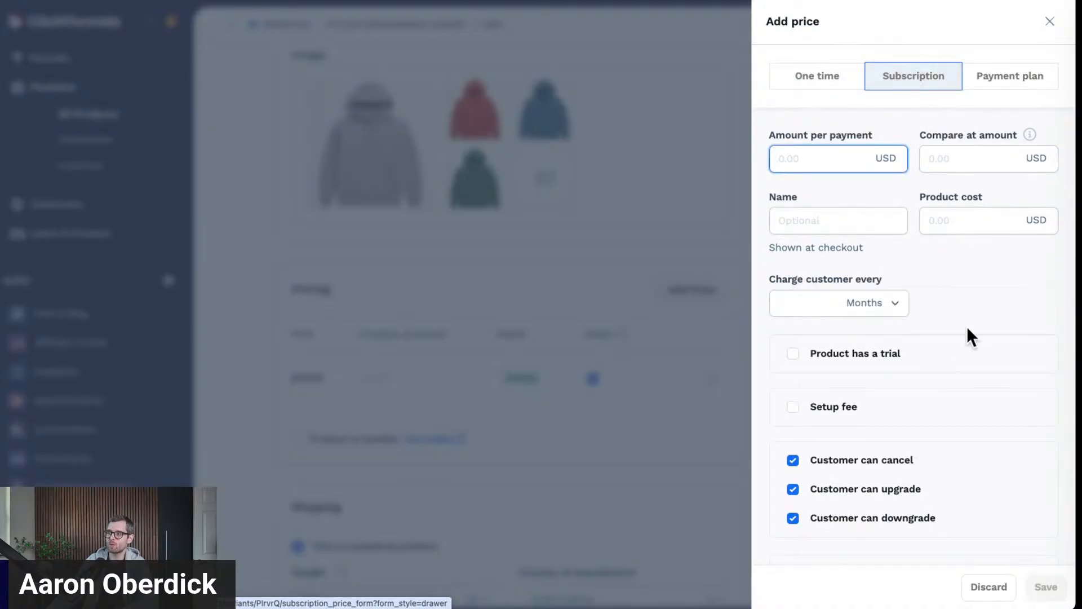
pyautogui.click(1006, 94)
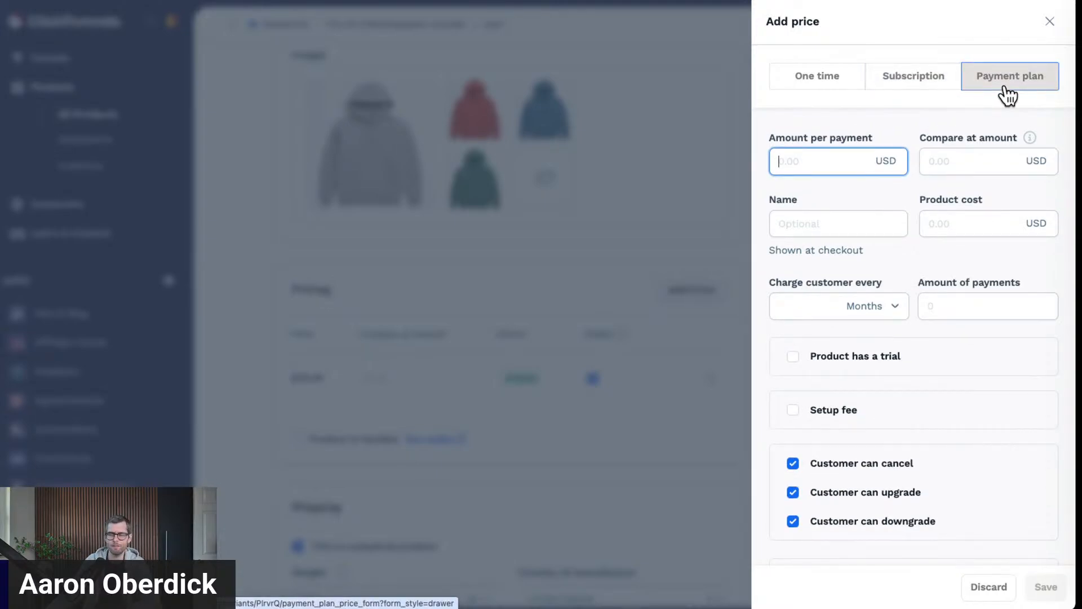
pyautogui.click(812, 87)
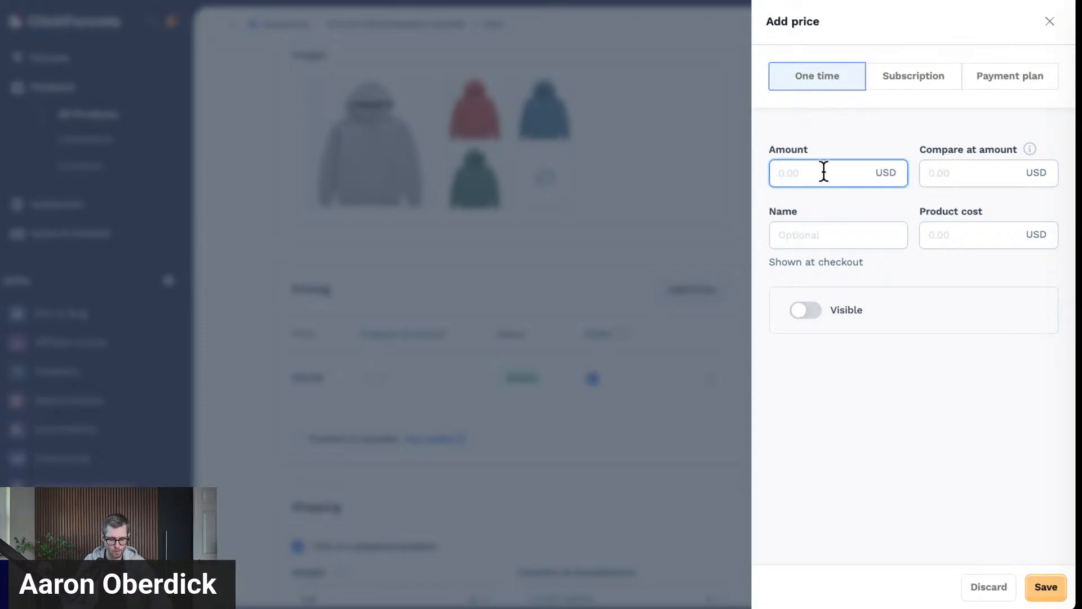
pyautogui.write('14.99')
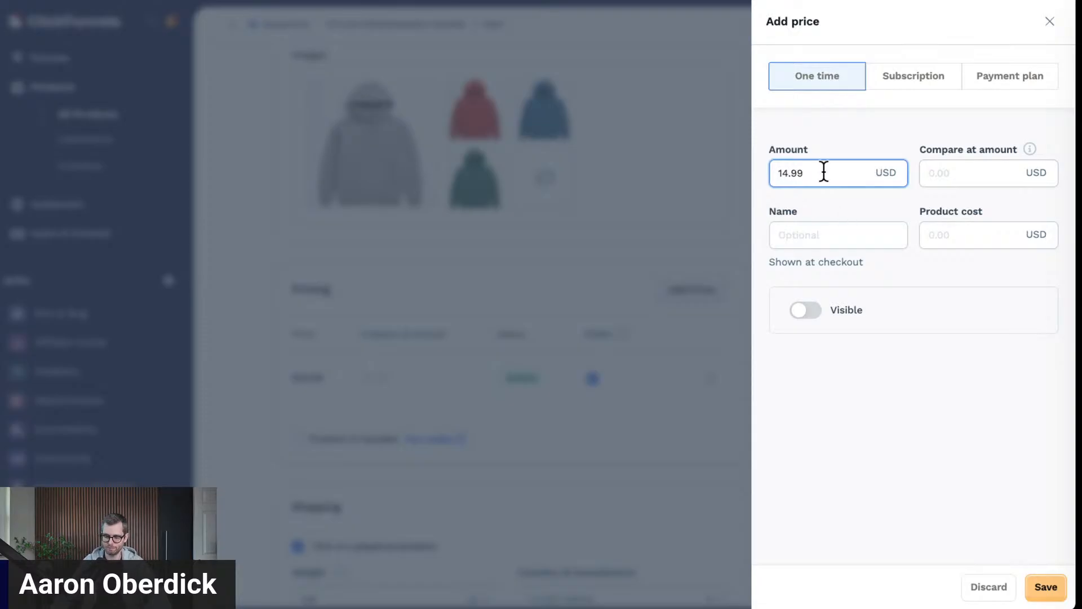
# - Set the new price's compare-at amount to 19.99 USD
pyautogui.click(959, 146)
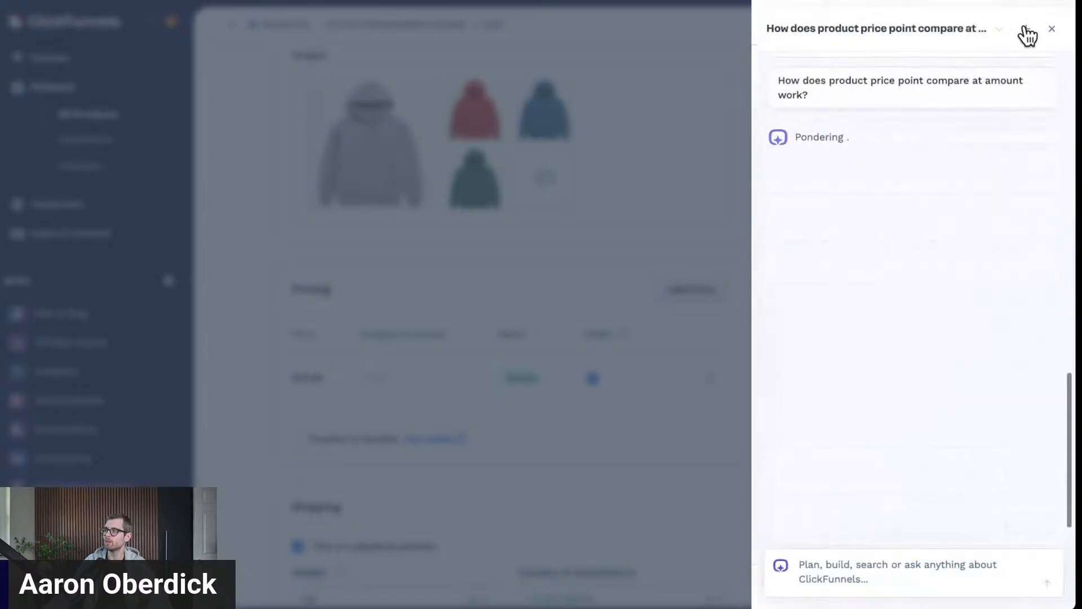
pyautogui.click(1051, 29)
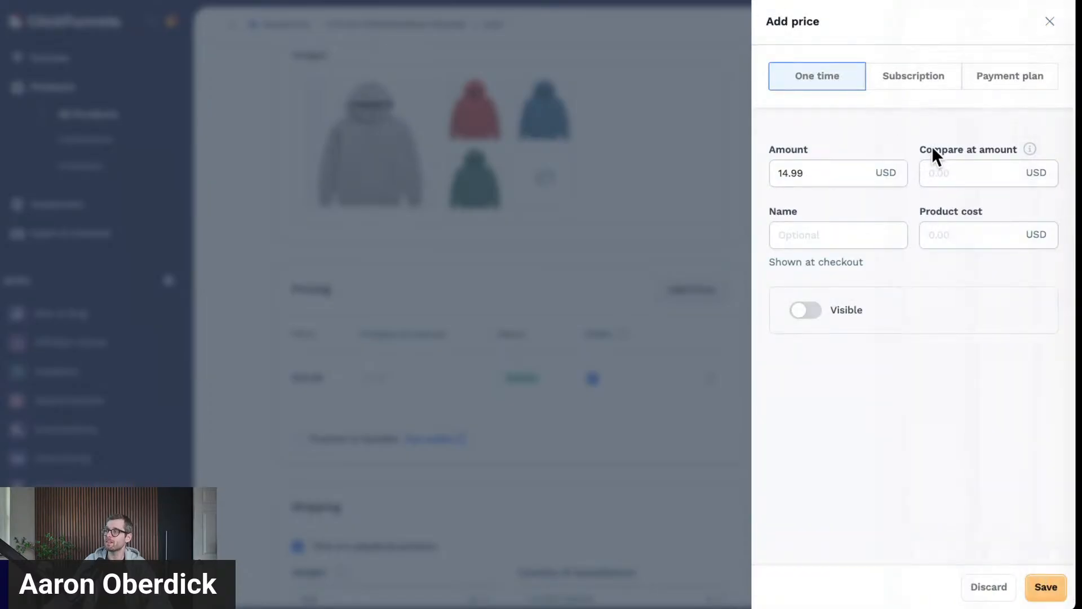
pyautogui.click(990, 176)
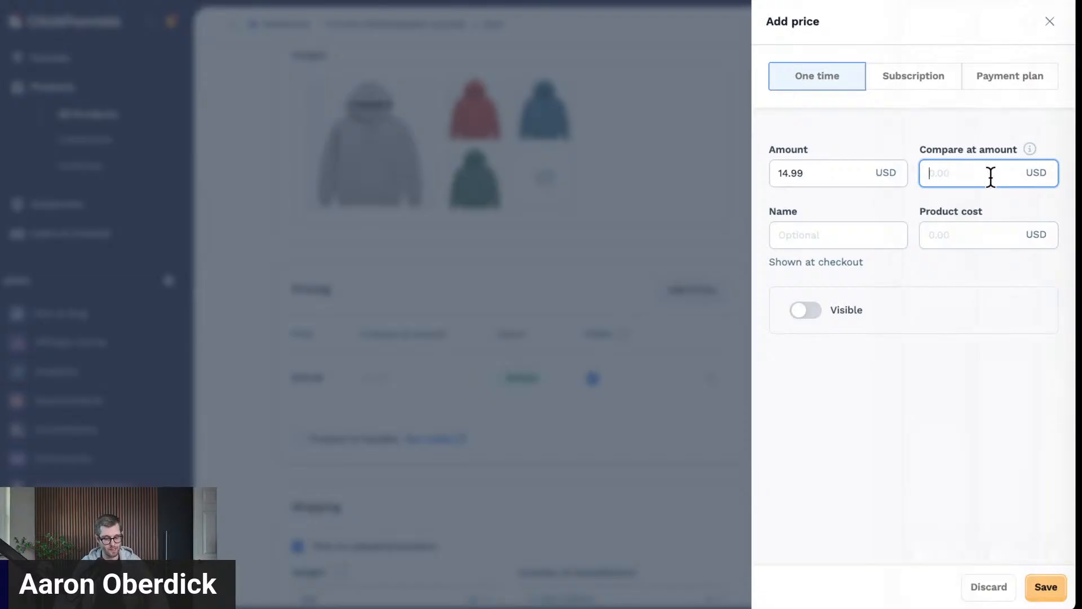
pyautogui.write('19.99')
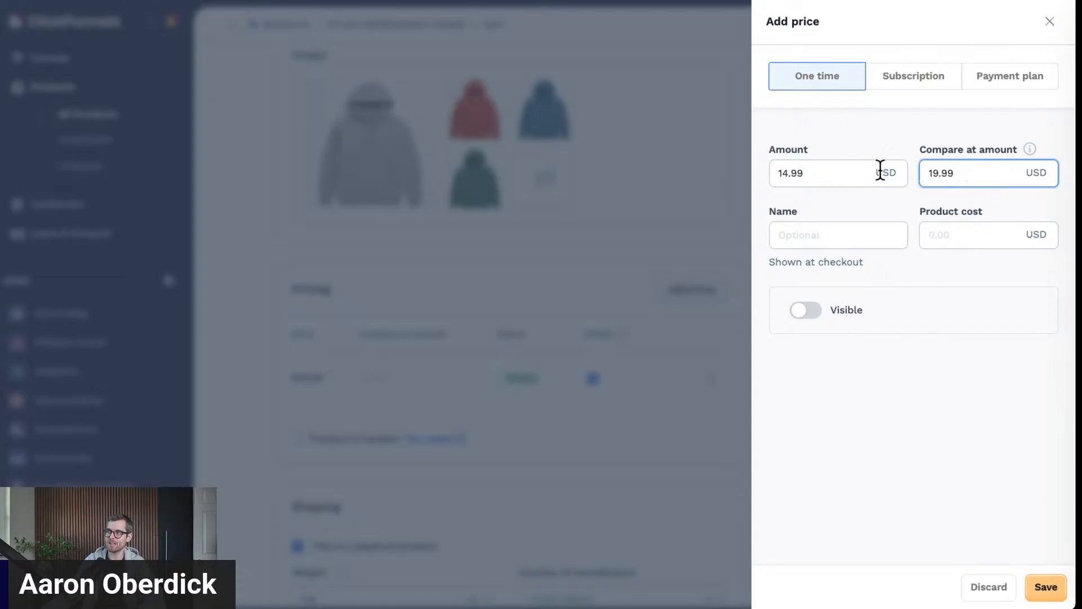
pyautogui.click(831, 173)
pyautogui.moveTo(831, 173); pyautogui.dragTo(778, 174)
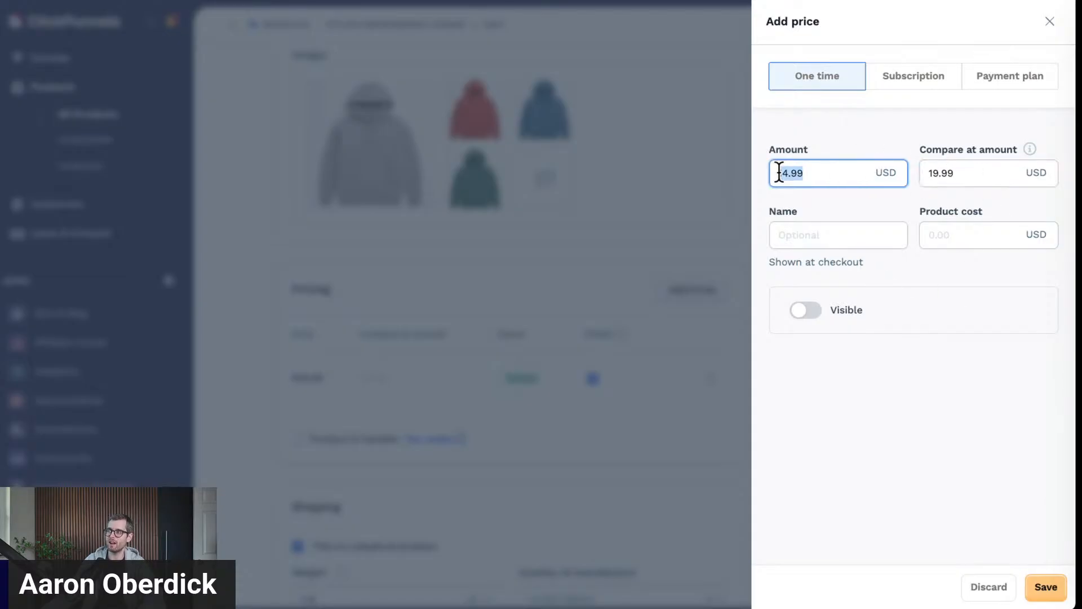
pyautogui.click(829, 178)
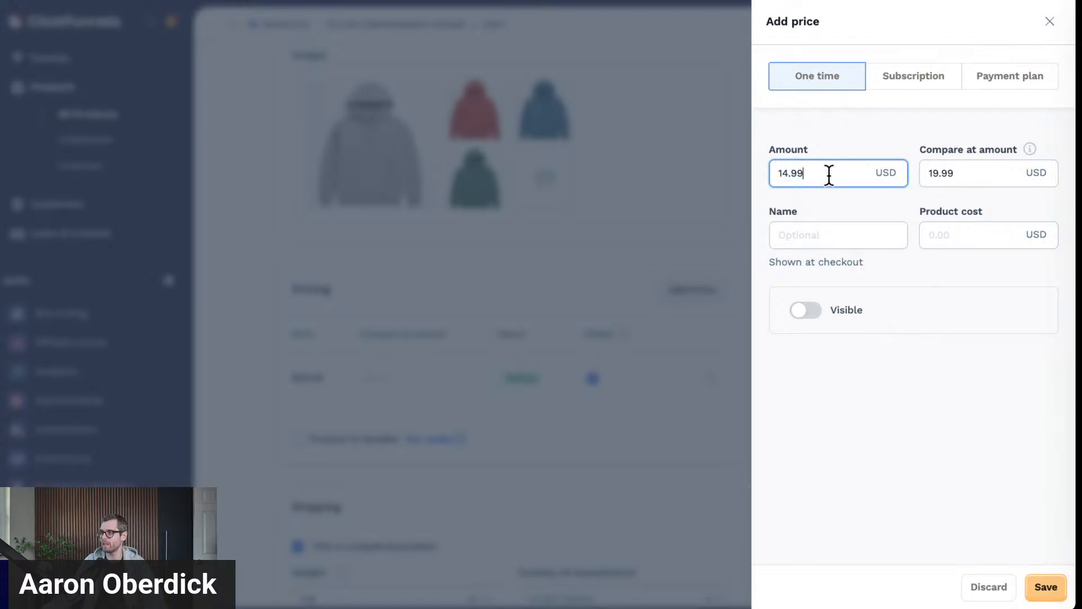
# - Name the new price "Special Pricing", leave the product cost empty and save the price
pyautogui.click(840, 236)
pyautogui.write('Sp')
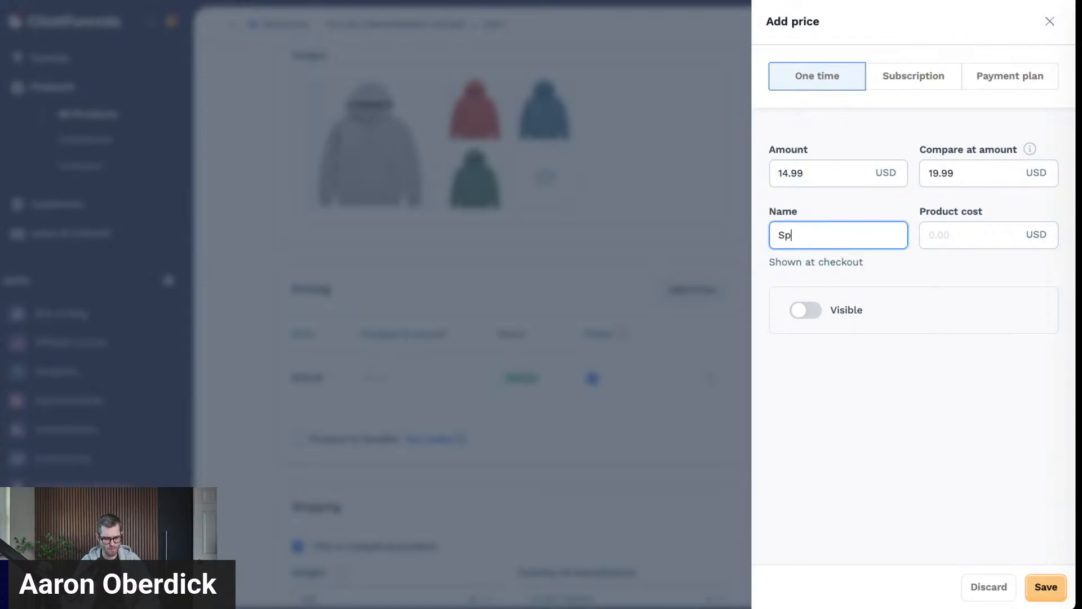
pyautogui.write('ecial Pricing')
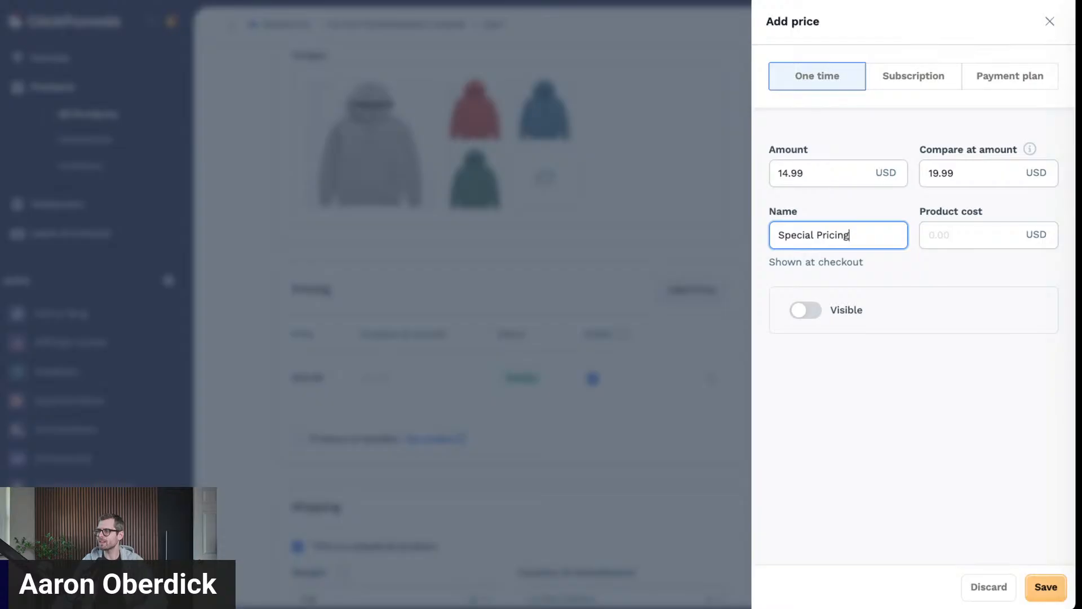
pyautogui.click(968, 235)
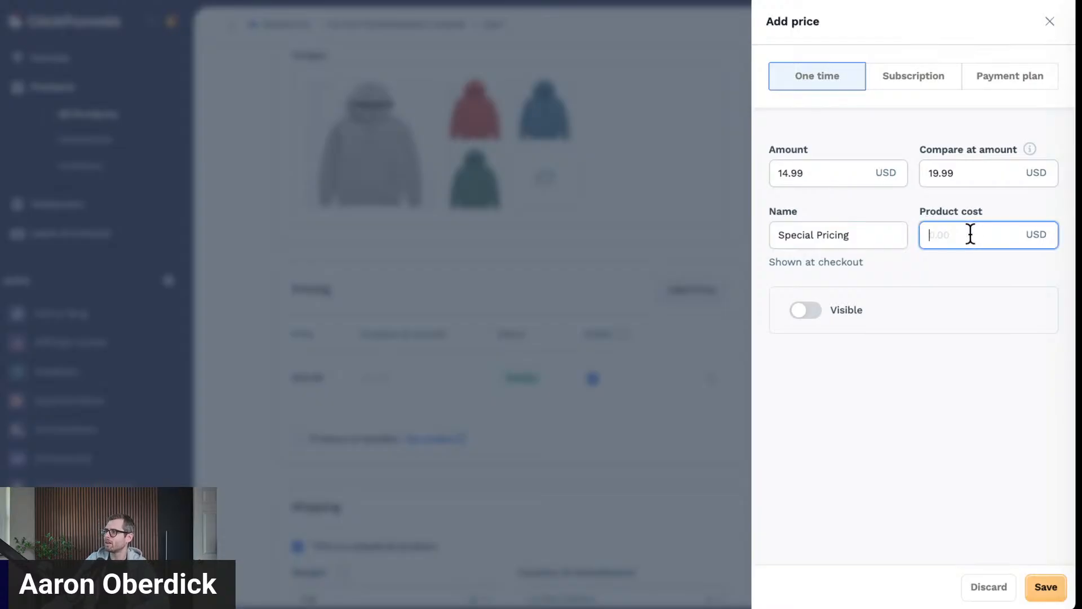
pyautogui.click(932, 258)
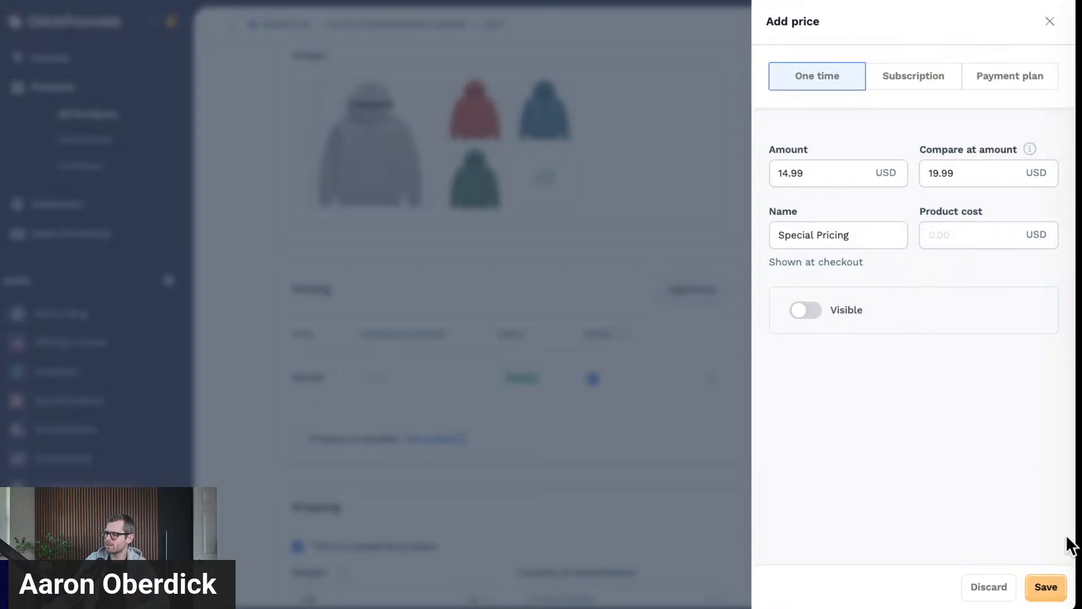
pyautogui.click(1045, 589)
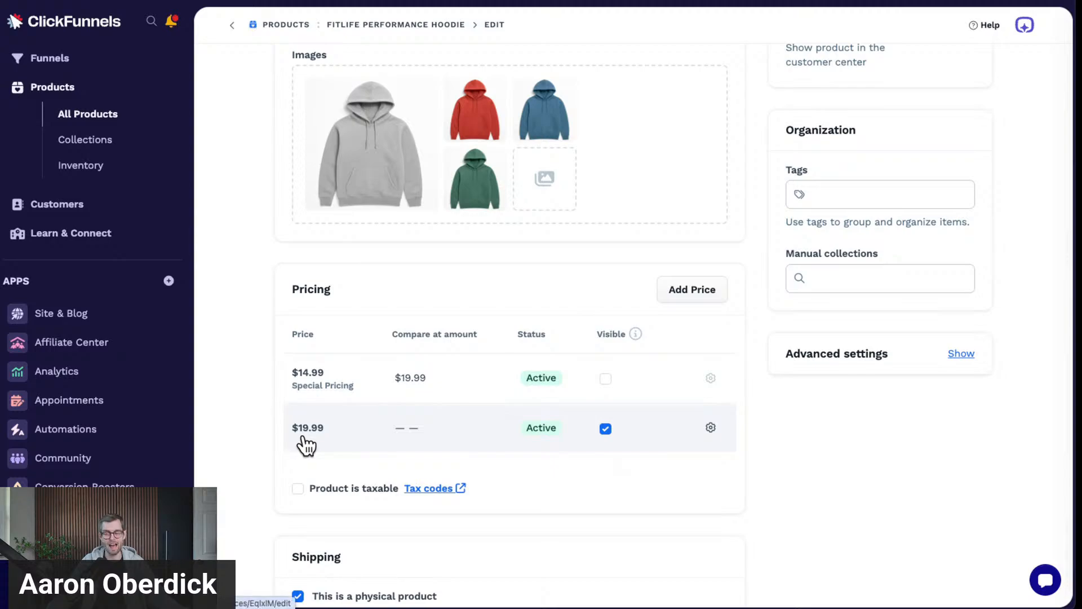
# - Leave the product and open Product Launch Funnel 1 from the list of funnels
pyautogui.scroll(1, 306, 445)
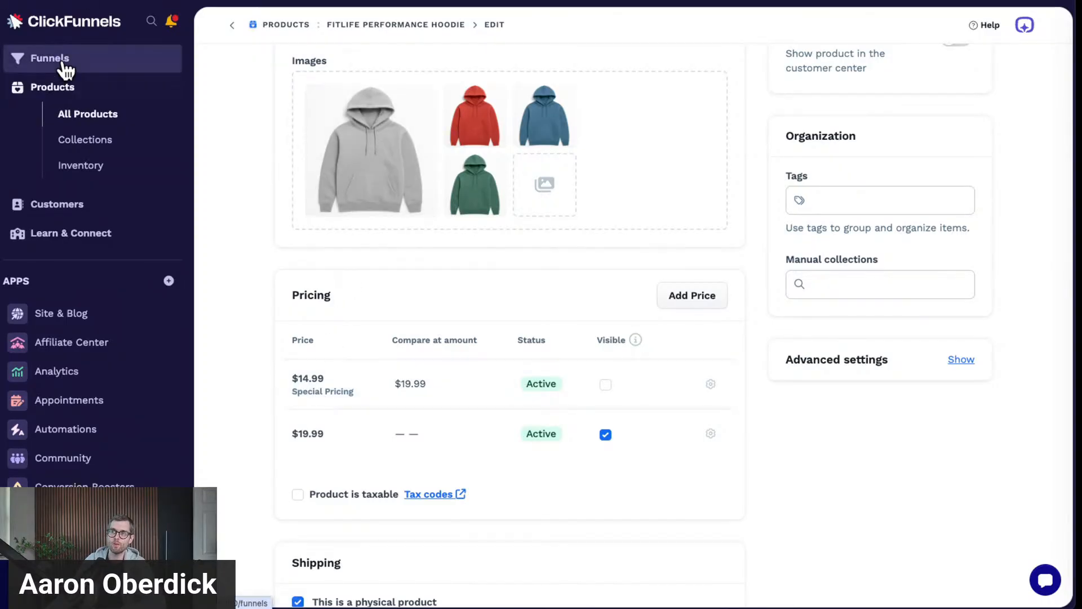
pyautogui.scroll(4, 703, 315)
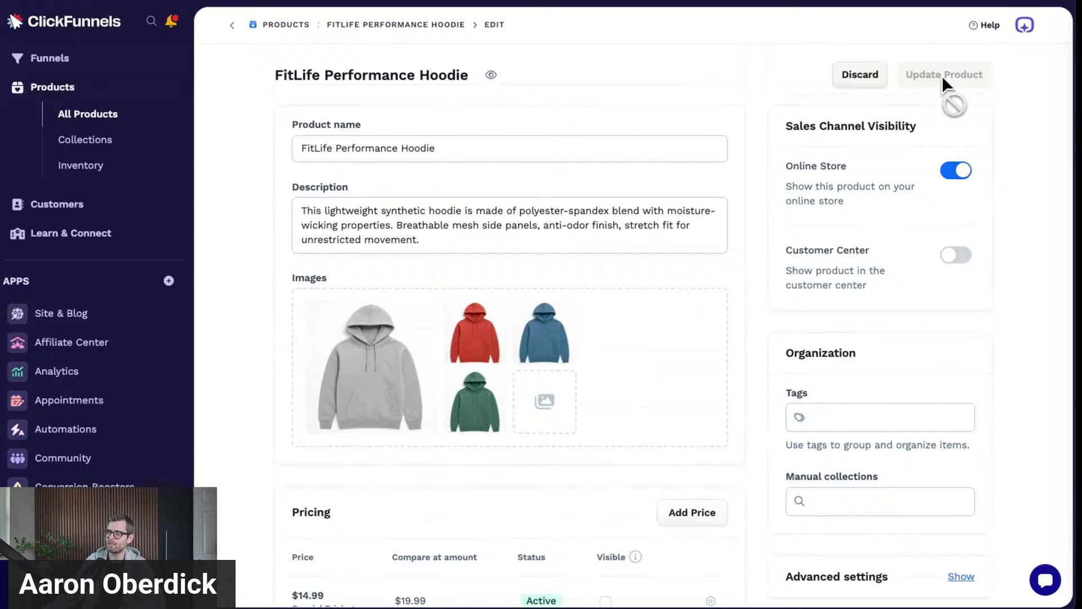
pyautogui.click(74, 67)
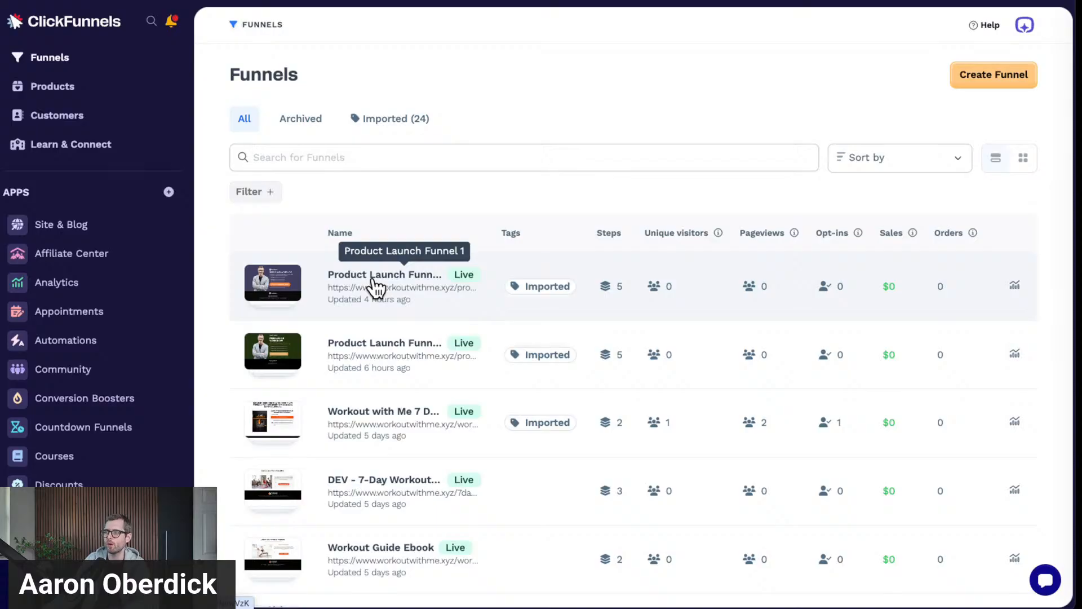
pyautogui.click(374, 277)
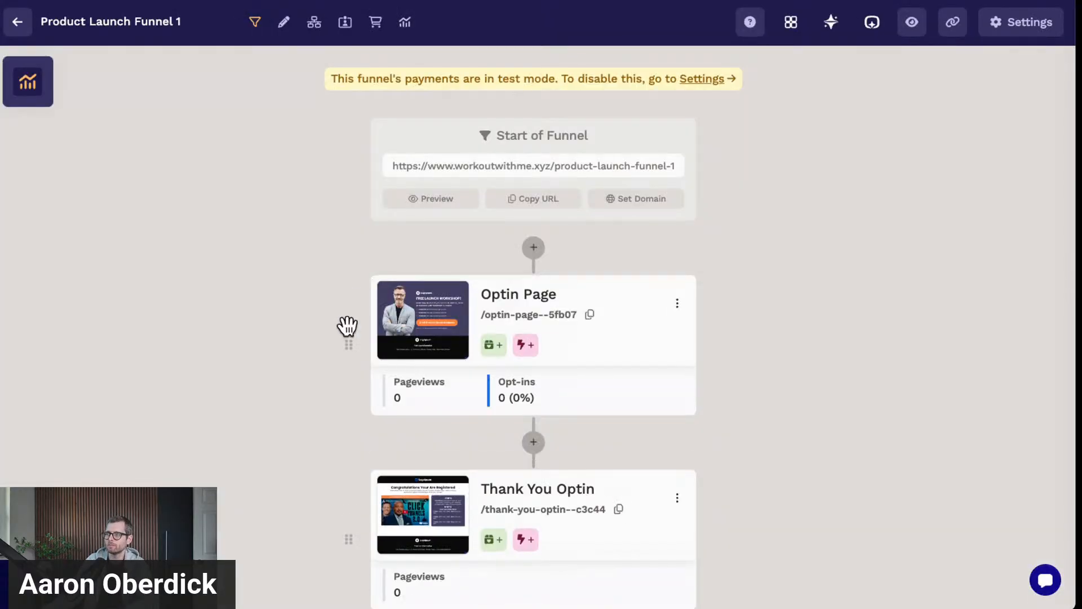
# - Attach the existing FitLife Performance Hoodie product to the funnel's Order Form Page step
pyautogui.scroll(-7, 829, 258)
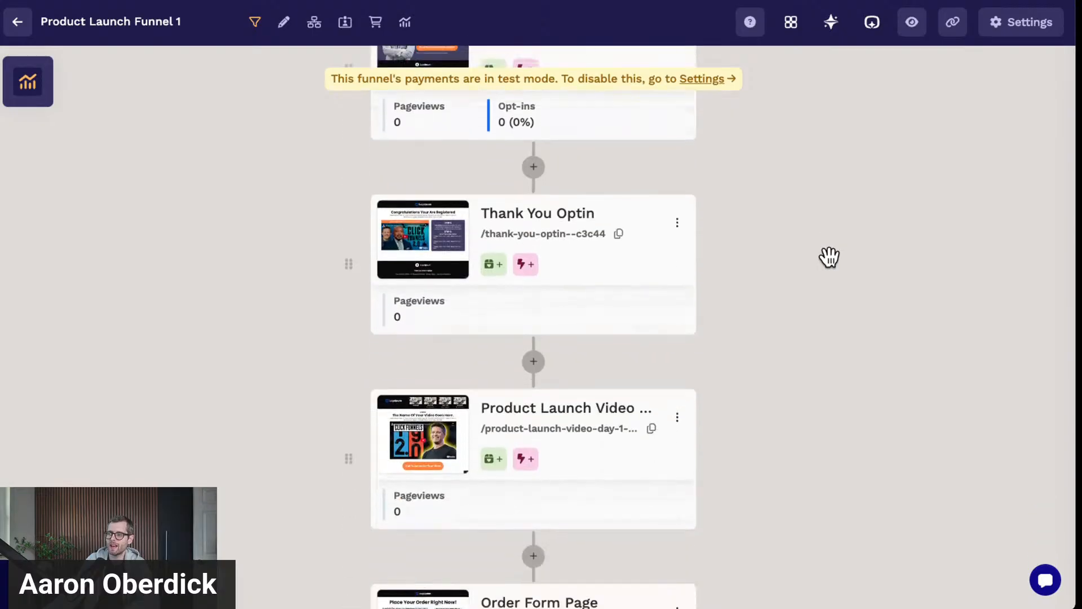
pyautogui.scroll(-4, 828, 258)
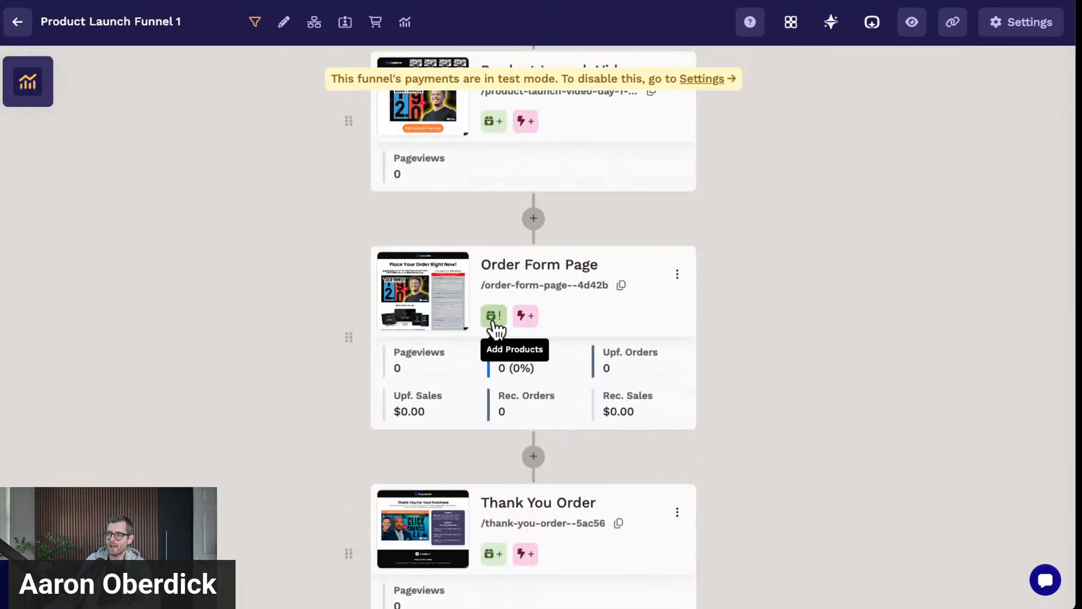
pyautogui.click(494, 324)
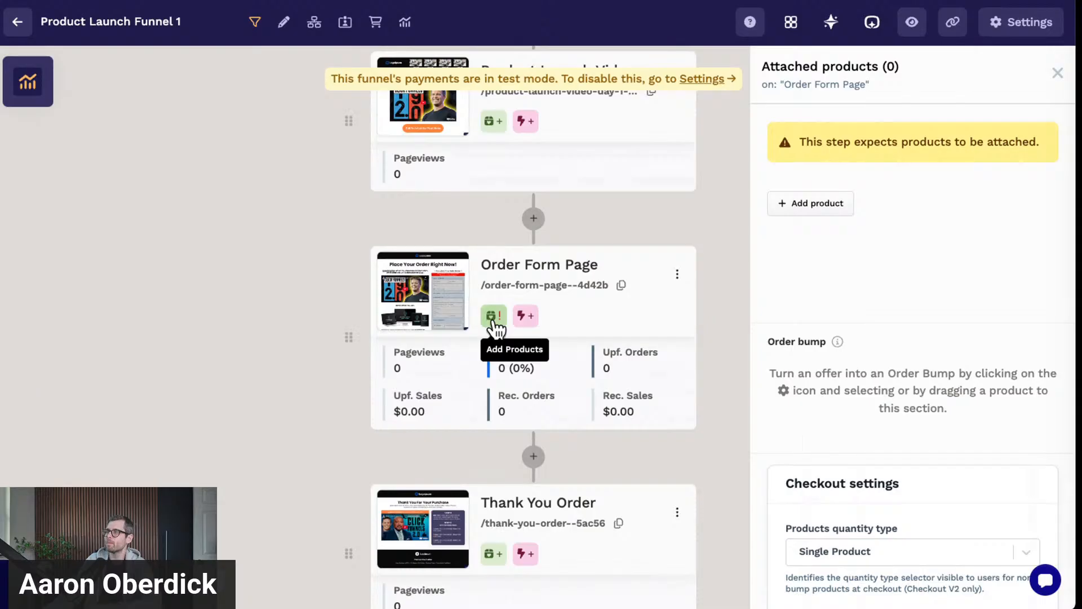
pyautogui.click(821, 204)
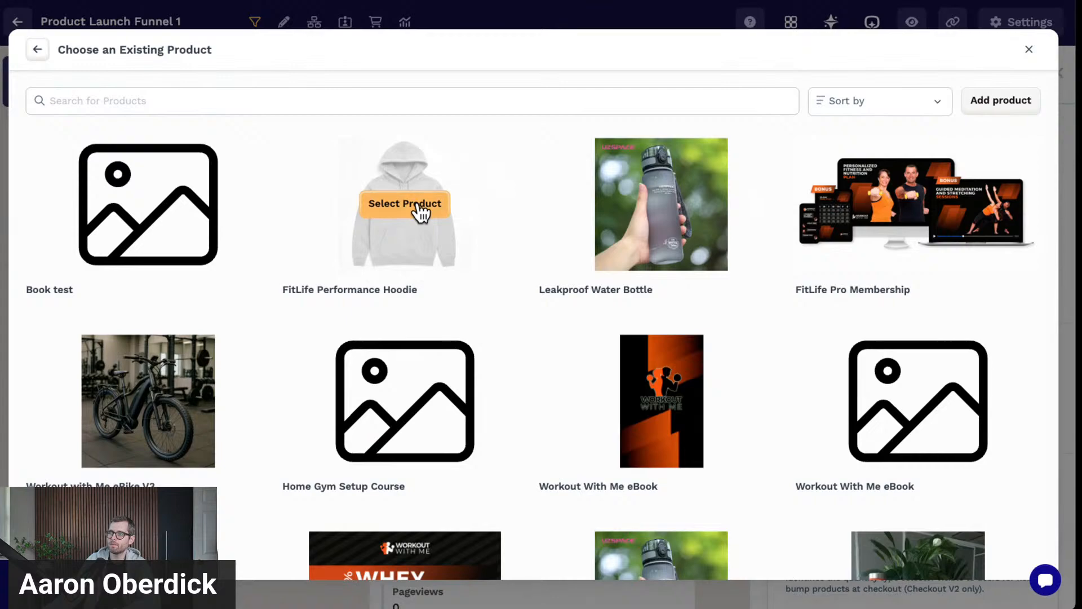
pyautogui.click(420, 211)
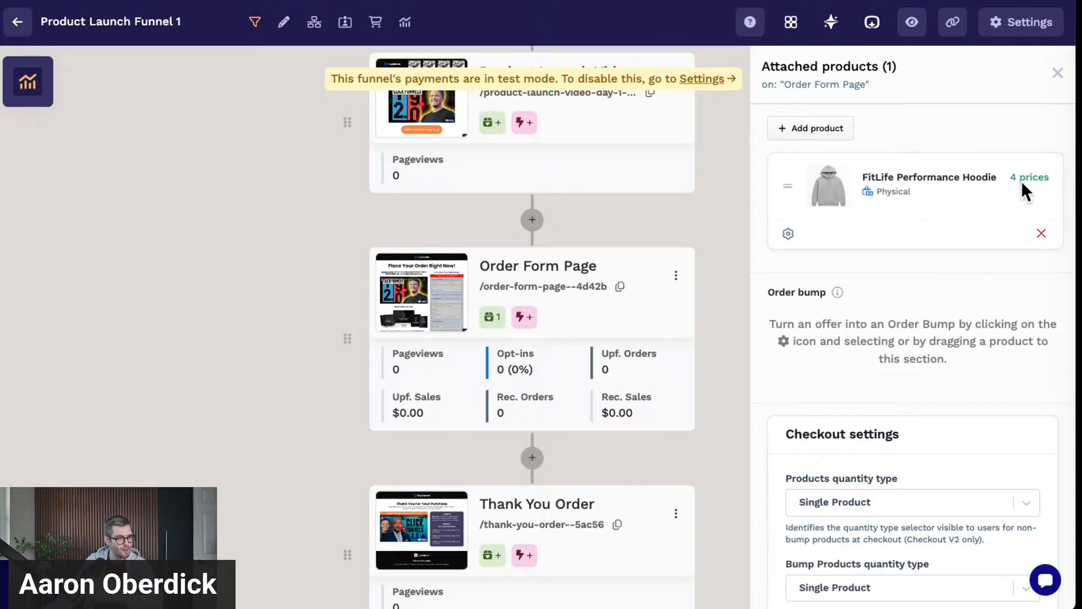
# - In the attached hoodie's availability and price overrides, enable Special Pricing - $14.99 and disable $19.99 for the Gray variant
pyautogui.click(788, 233)
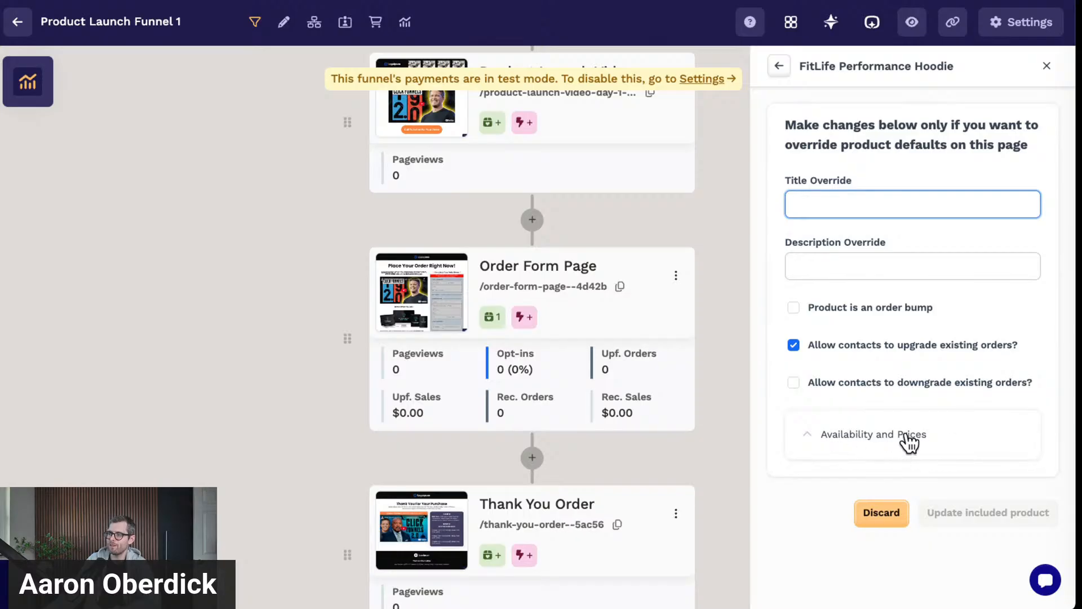
pyautogui.click(859, 435)
pyautogui.scroll(-2, 896, 366)
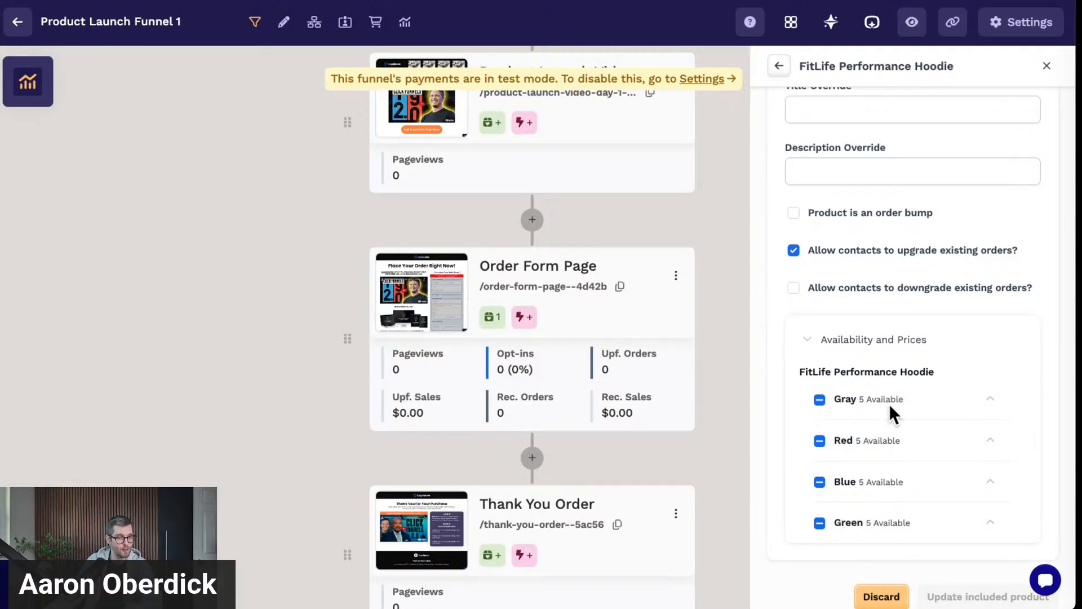
pyautogui.click(990, 402)
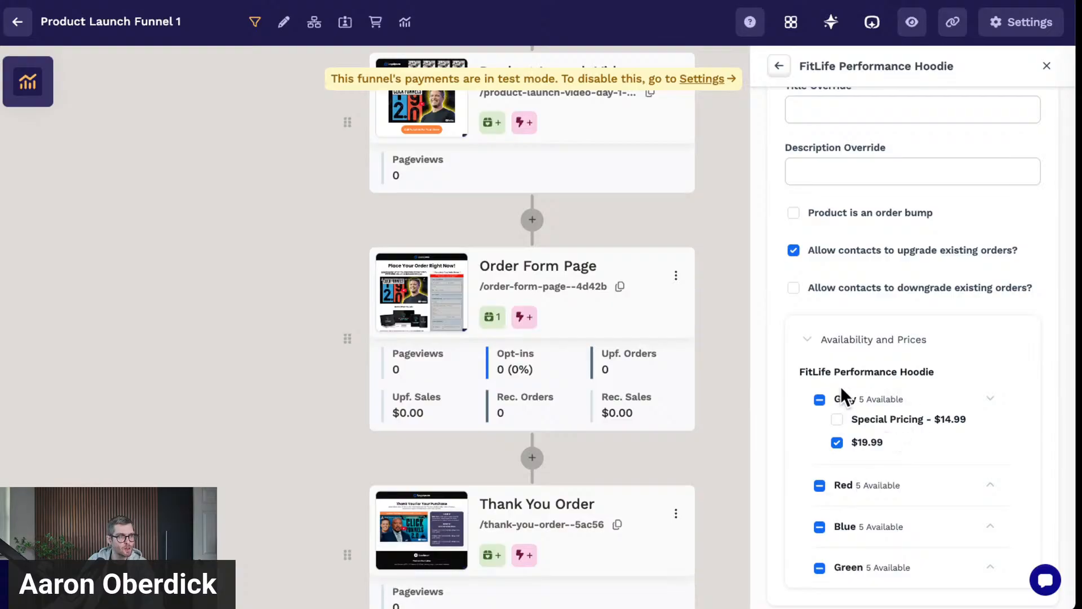
pyautogui.click(837, 420)
pyautogui.click(837, 443)
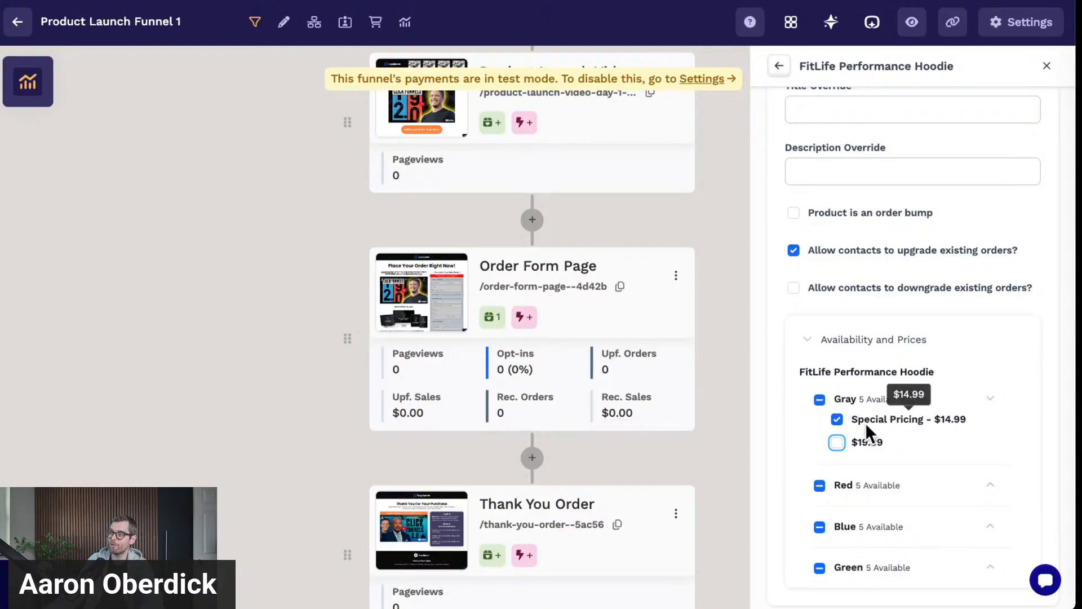
pyautogui.click(990, 401)
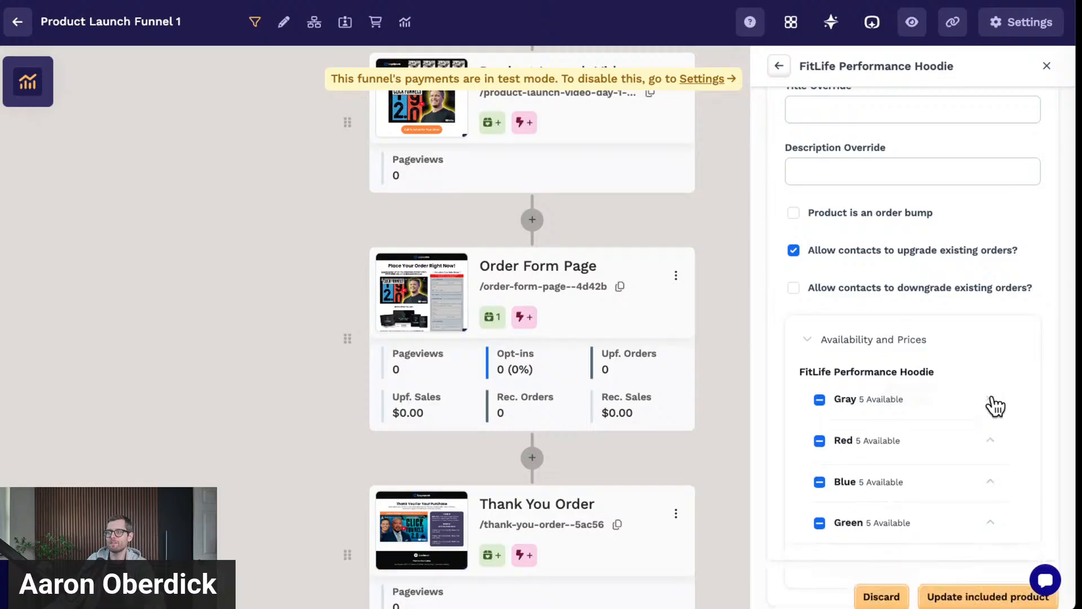
# - Switch the Red and Blue variants from the $19.99 price to Special Pricing - $14.99
pyautogui.click(990, 441)
pyautogui.click(837, 484)
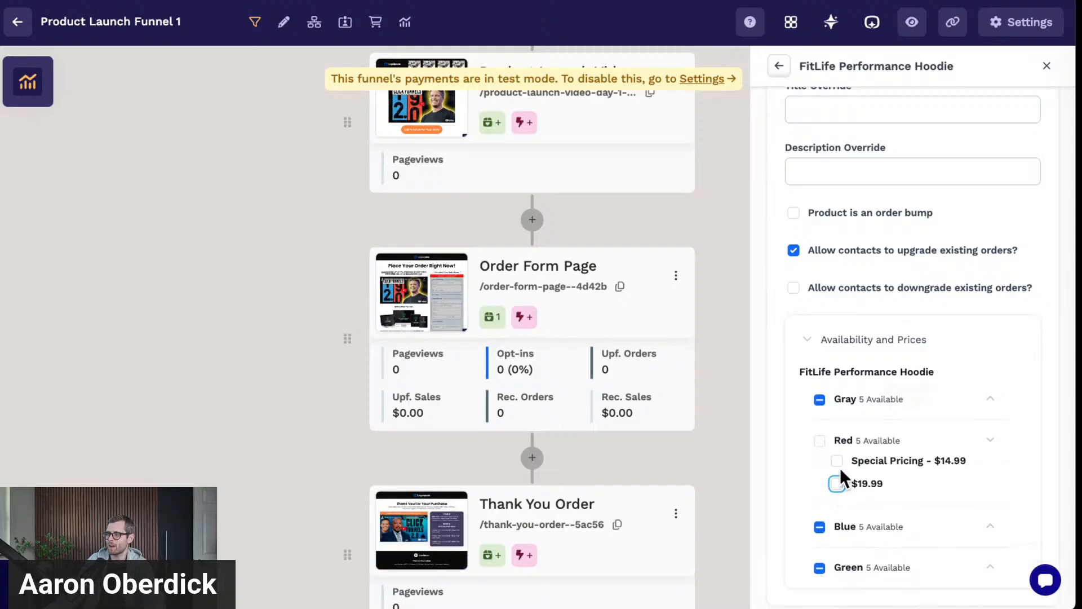
pyautogui.click(837, 460)
pyautogui.click(988, 451)
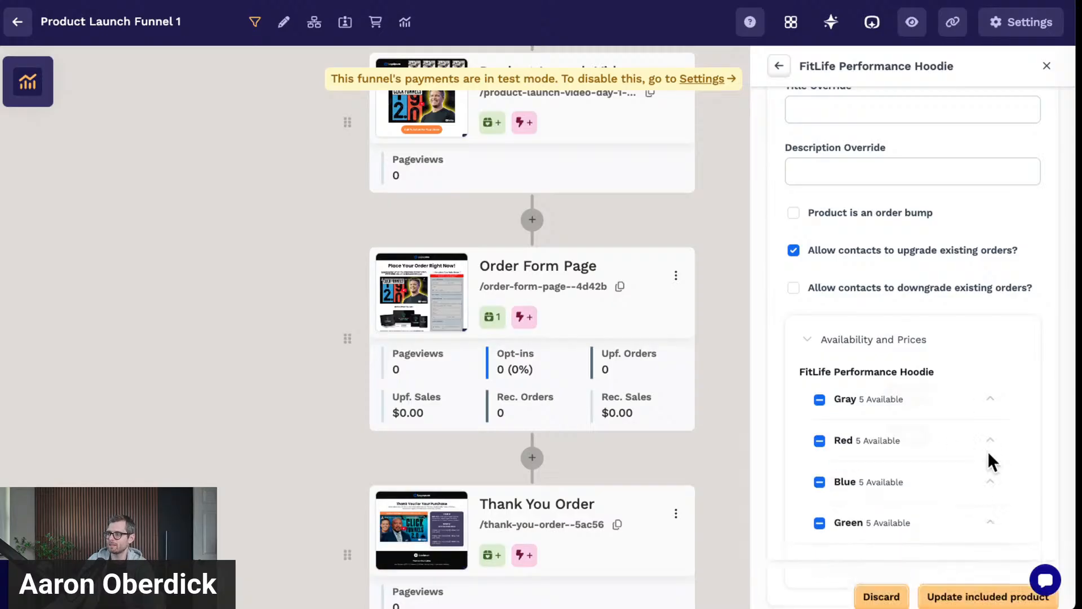
pyautogui.click(990, 482)
pyautogui.click(837, 523)
pyautogui.click(837, 501)
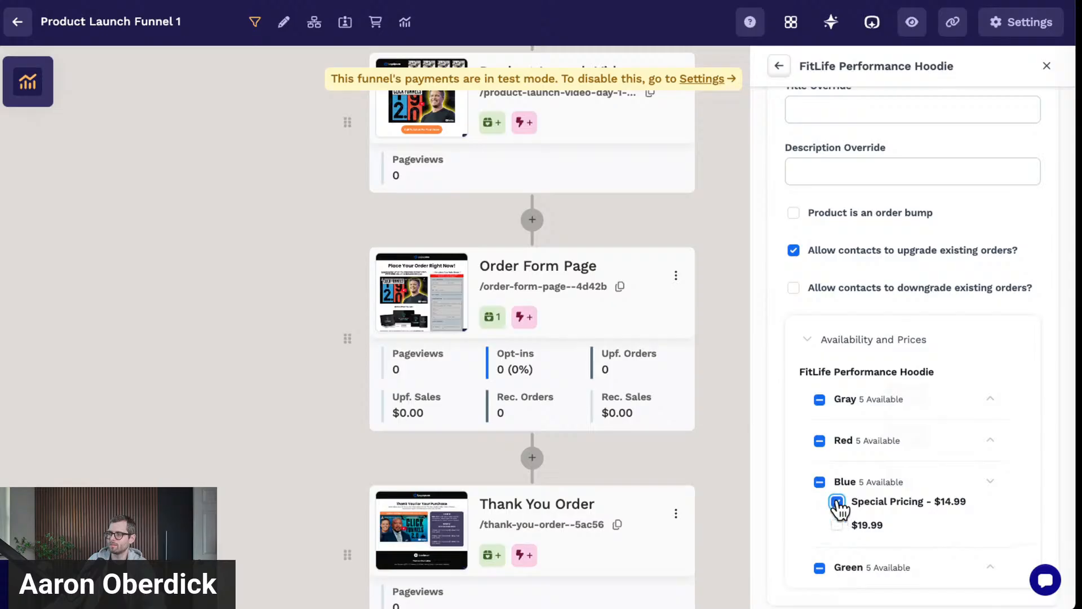
# - Enable Special Pricing - $14.99 for the Green variant
pyautogui.click(990, 567)
pyautogui.scroll(-1, 901, 547)
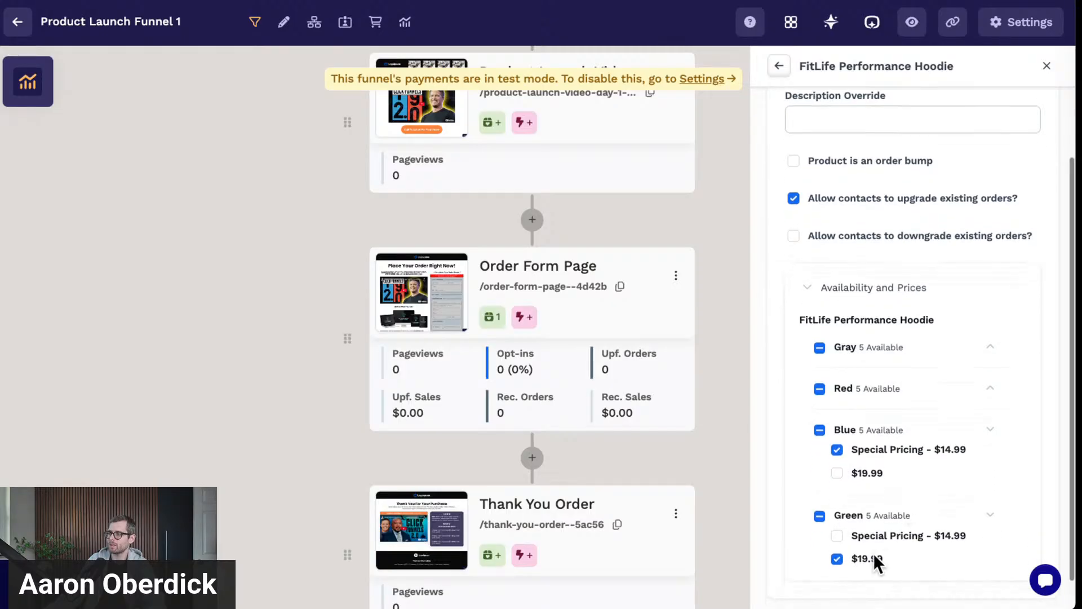
pyautogui.click(836, 536)
pyautogui.scroll(2, 995, 500)
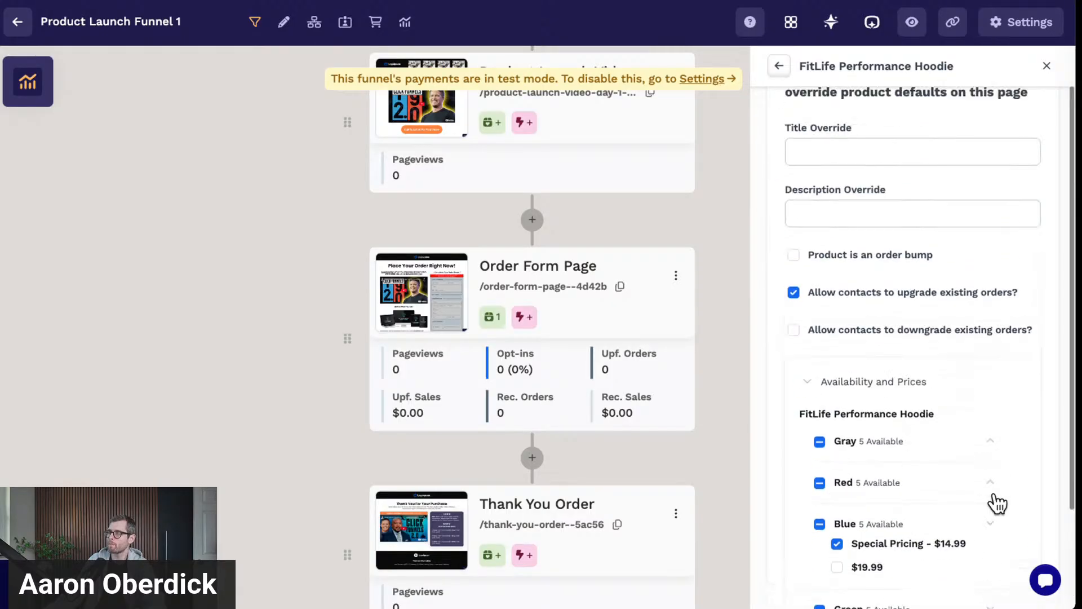
pyautogui.scroll(1, 994, 503)
# - Leave the hoodie's override settings and return to the list of all funnels
pyautogui.click(778, 66)
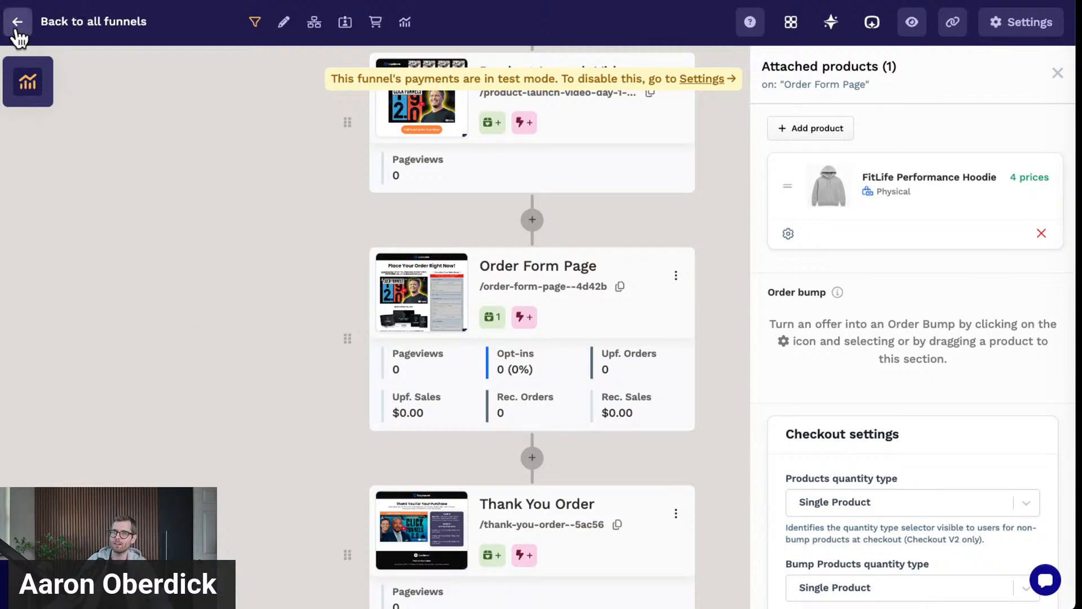
pyautogui.click(17, 23)
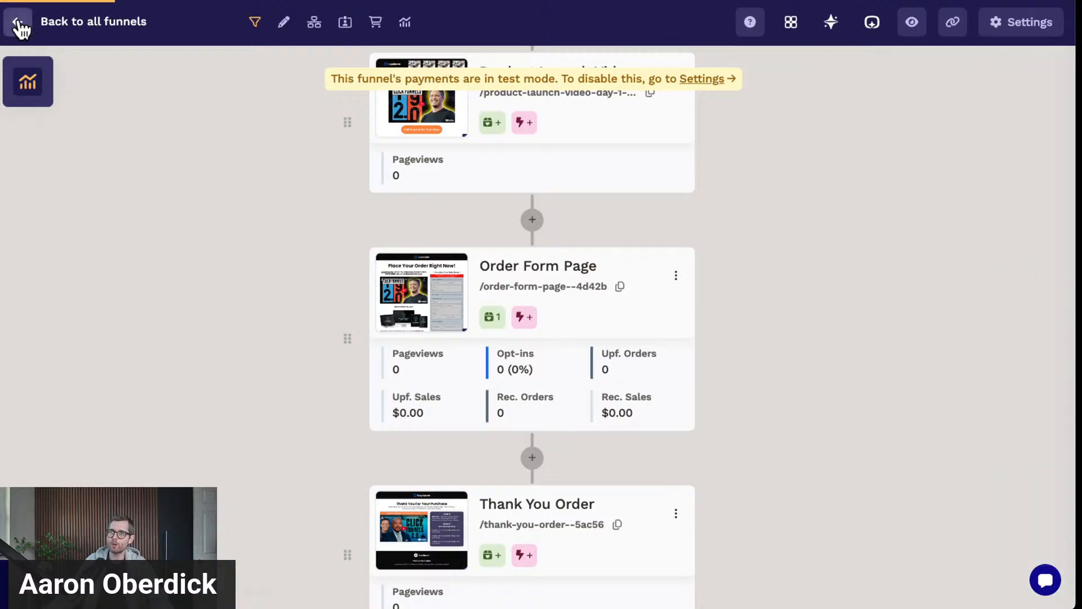
pyautogui.click(18, 23)
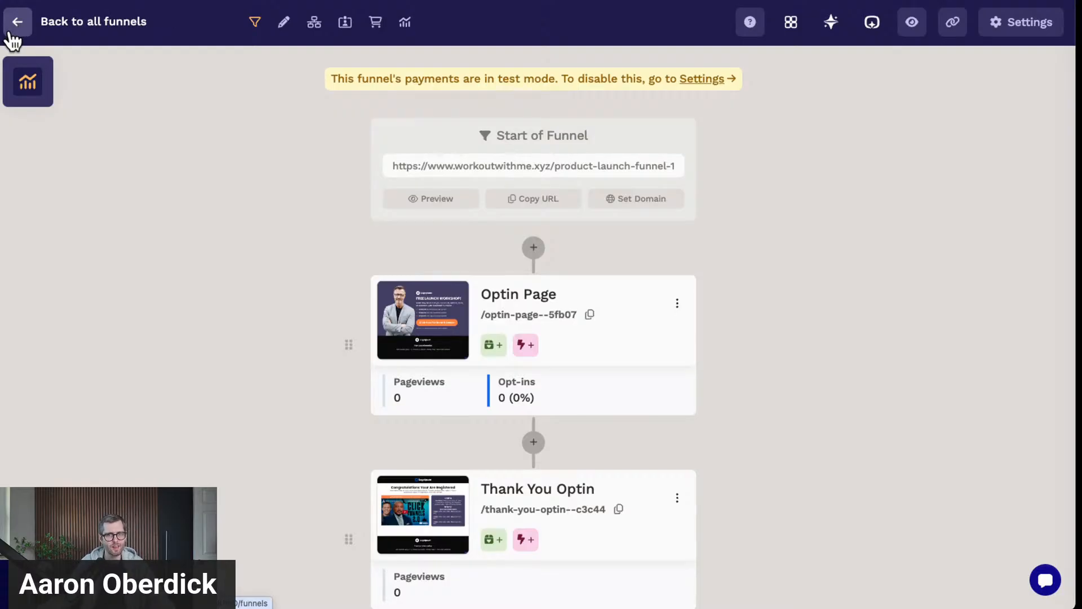
pyautogui.click(11, 33)
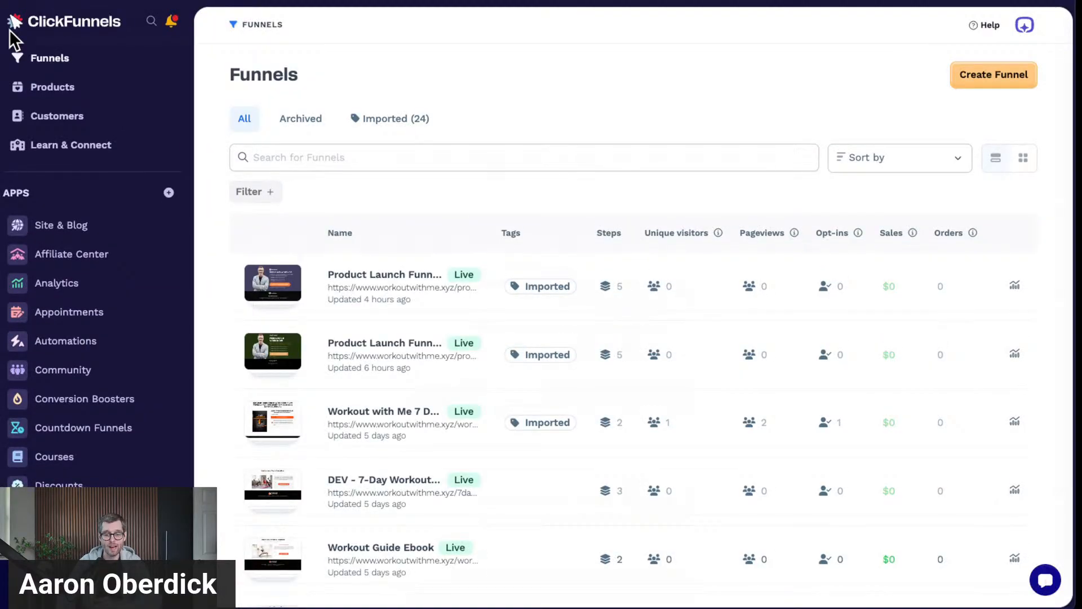